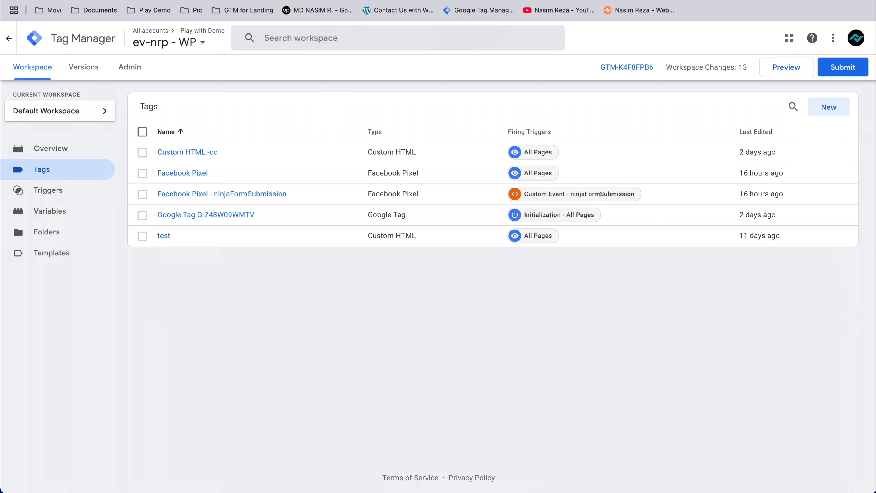
- Review the website's Contact Us form and the installation snippets of container GTM-K4F8FPB6
click(296, 1)
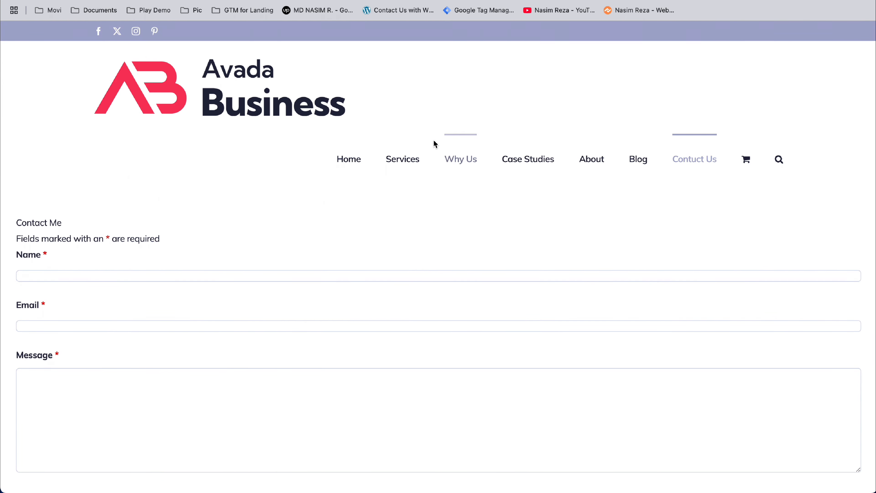
click(293, 1)
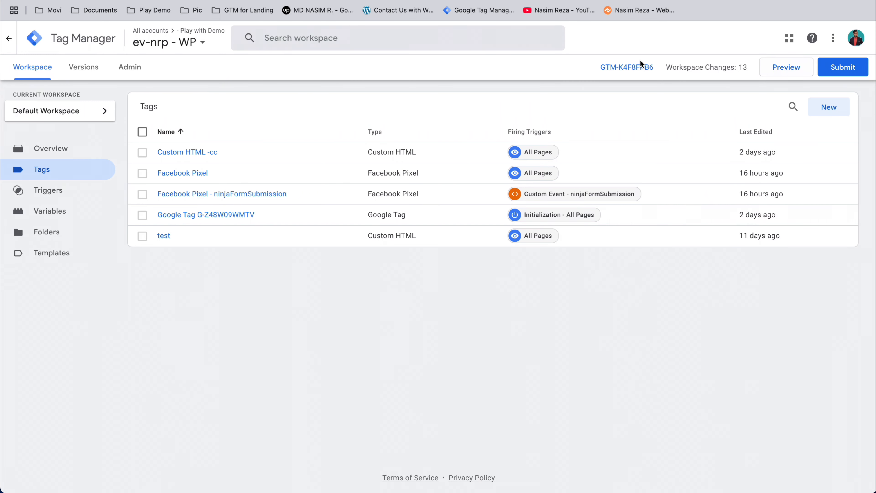
click(634, 64)
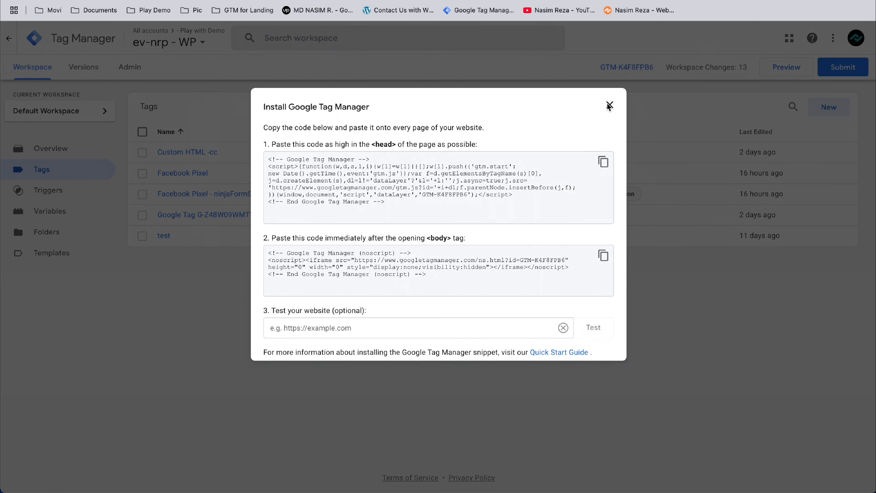
click(610, 105)
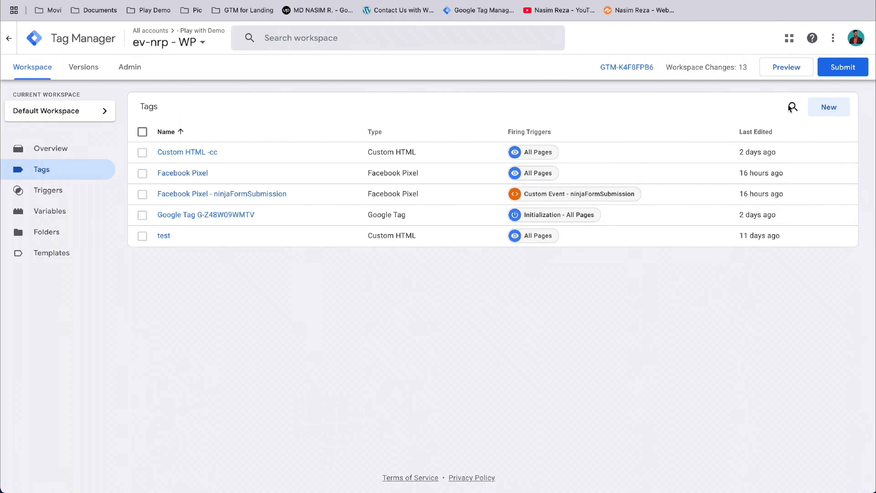
click(790, 75)
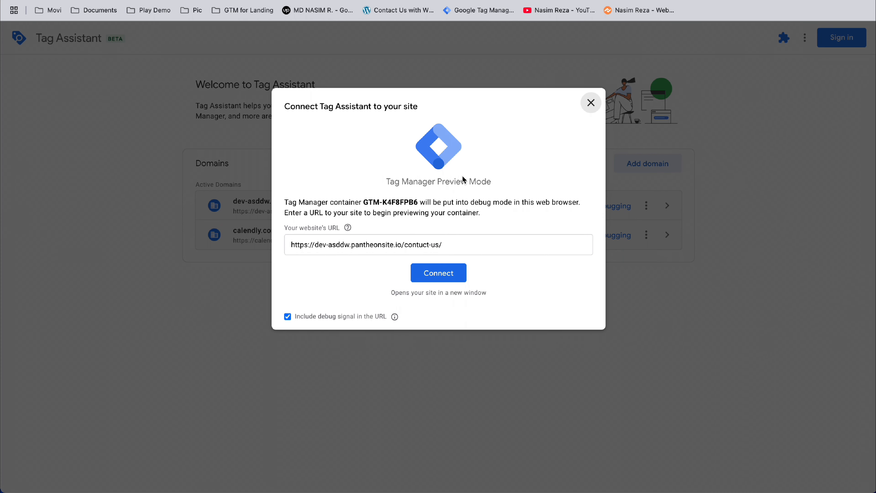
click(361, 245)
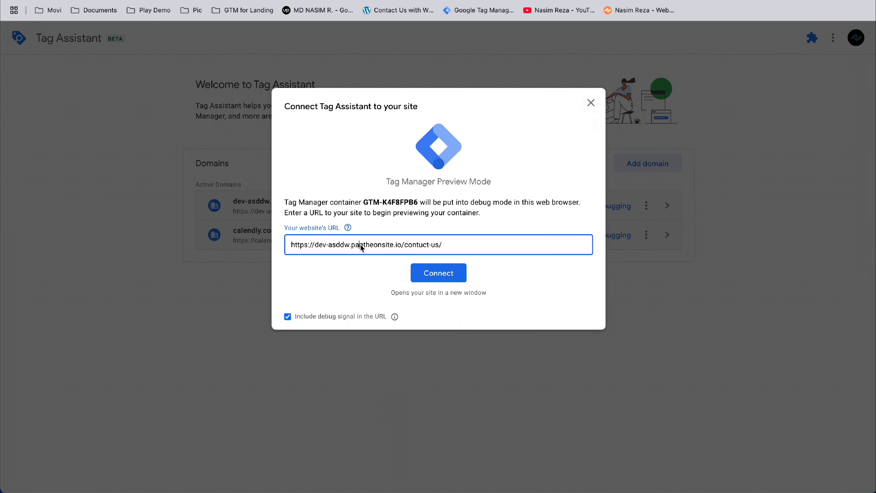
click(427, 269)
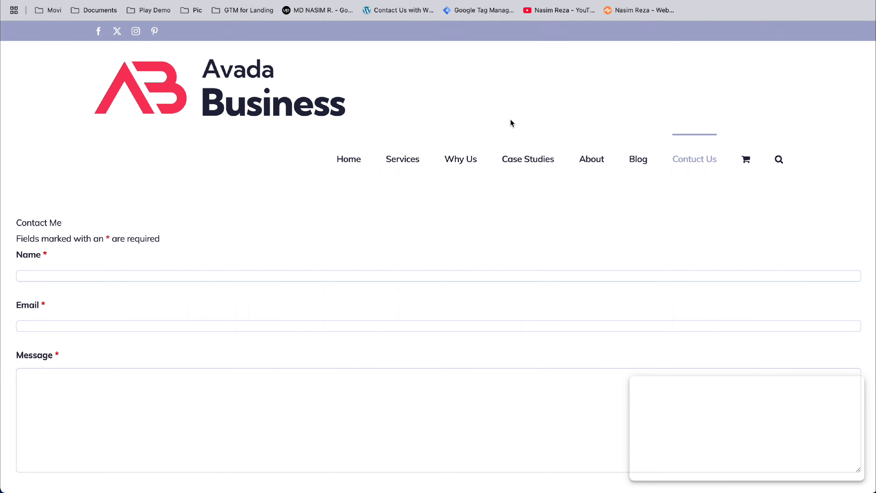
- Submit the Contact Me form with the name "test", the suggested test e-mail address and the message "adf"
scroll(385, 272, down, 3)
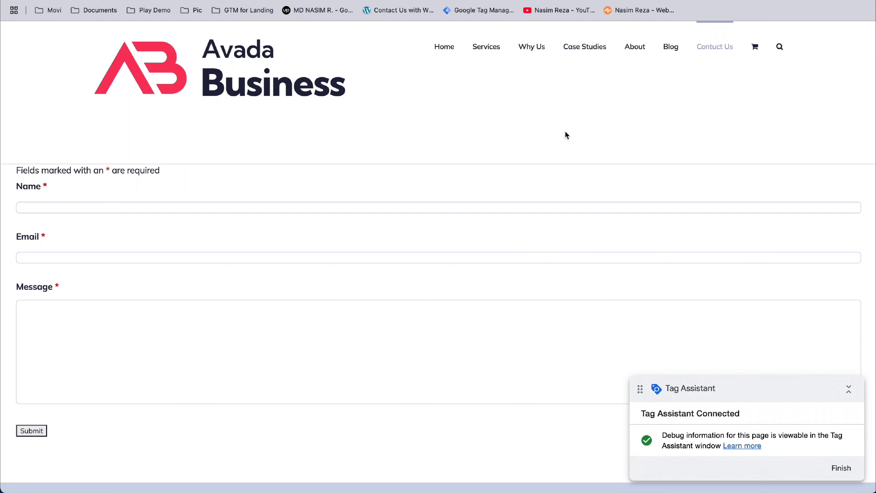
scroll(406, 206, up, 3)
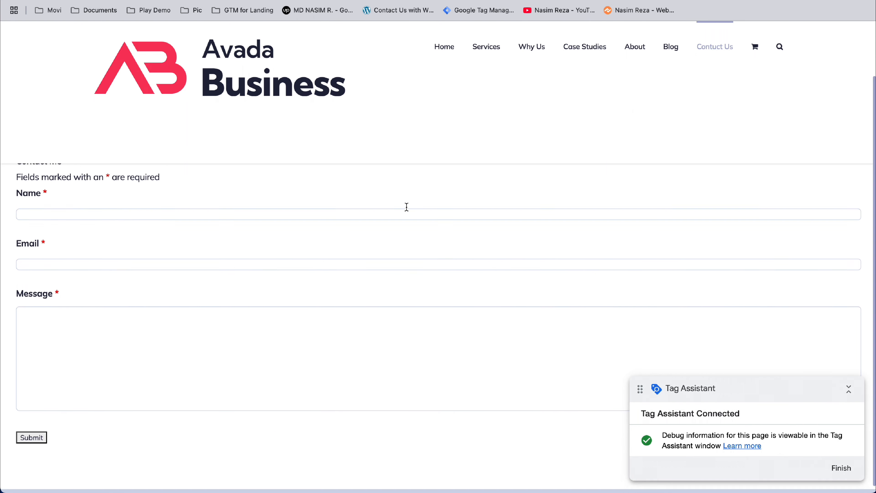
click(258, 262)
click(255, 259)
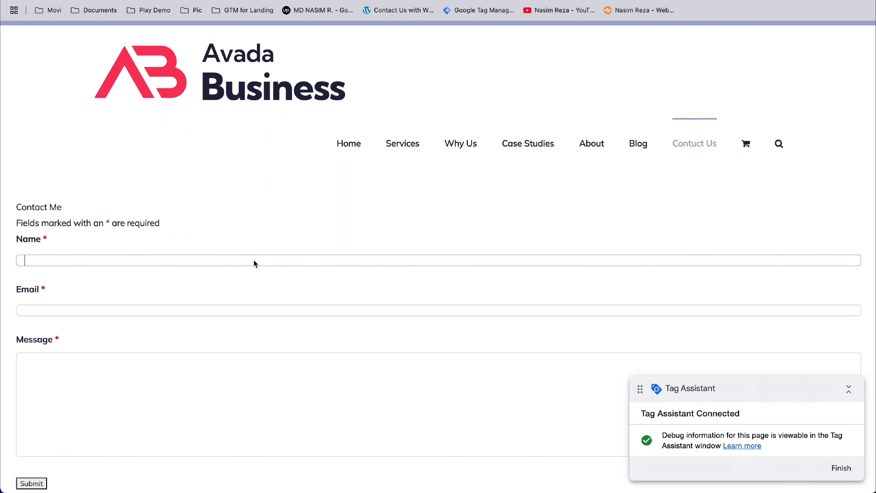
text(n)
key(BackSpace)
text(test)
click(179, 314)
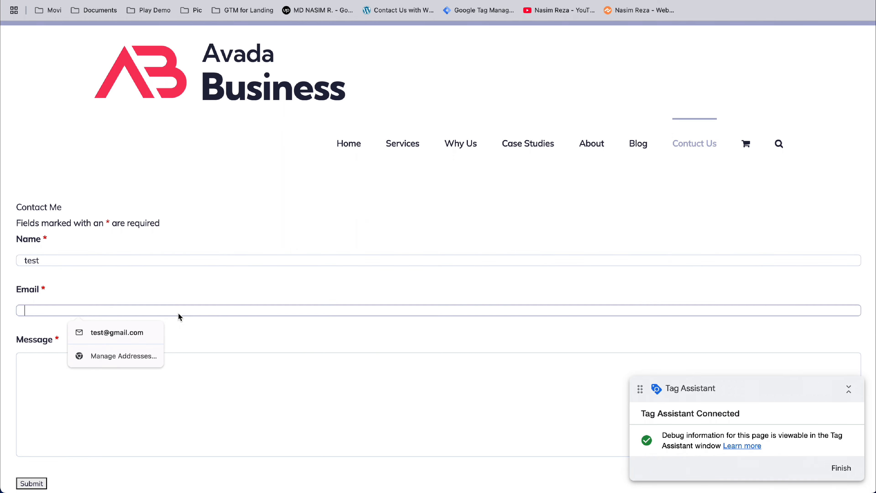
click(128, 334)
click(119, 373)
text(adf)
scroll(97, 389, down, 2)
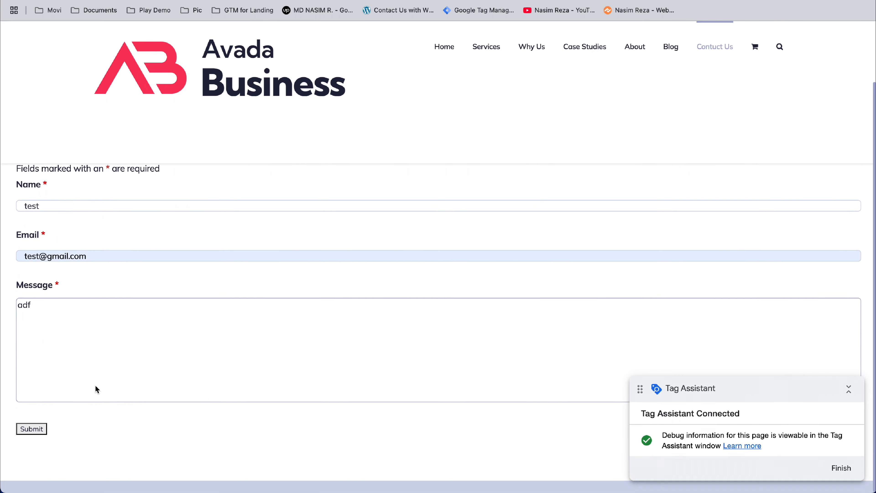
click(33, 429)
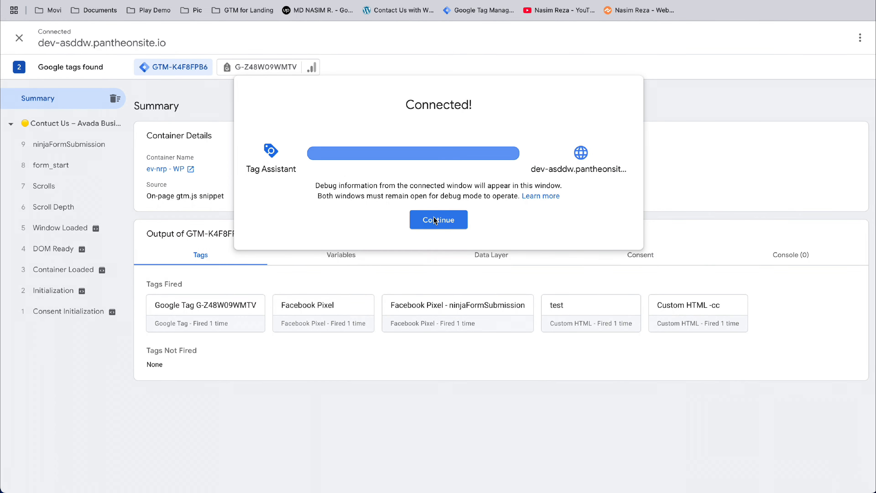
- Inspect the ninjaFormSubmission event in Tag Assistant and select its event name in the API call
click(438, 218)
click(88, 143)
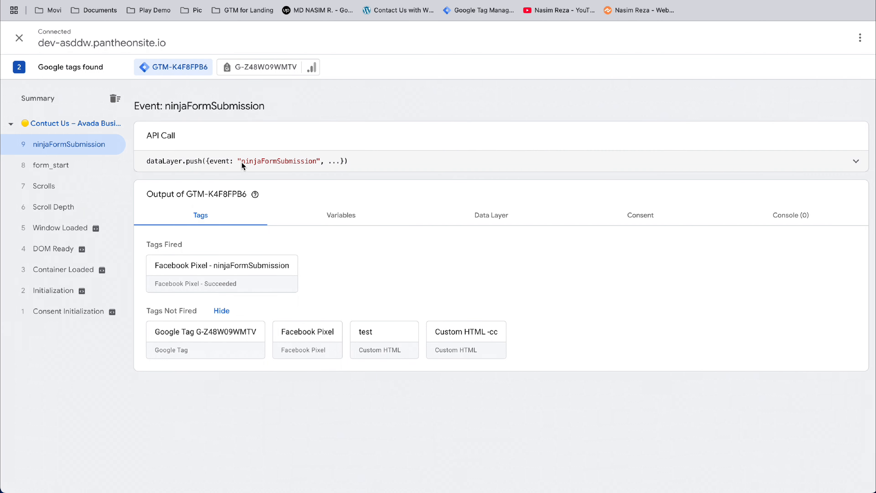
drag(241, 162, 317, 165)
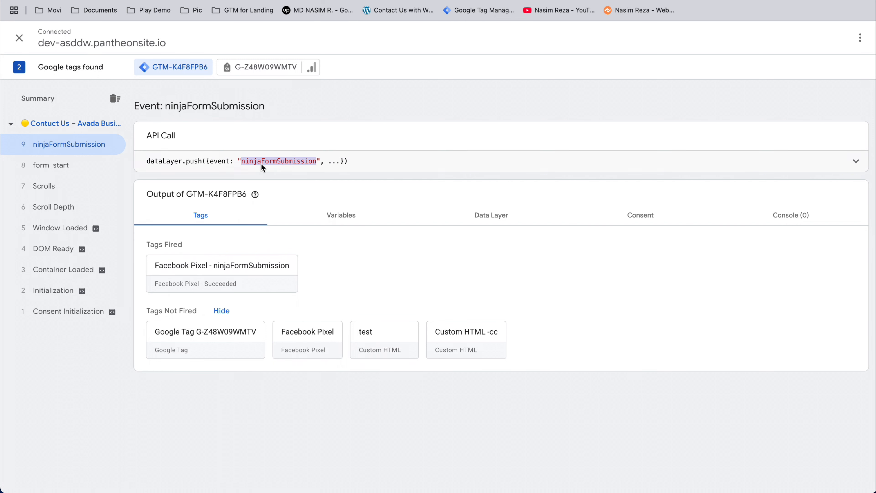
- Create a new tag in the Tag Manager workspace with the type Google Ads Conversion Tracking
key(ctrl+shift+Tab)
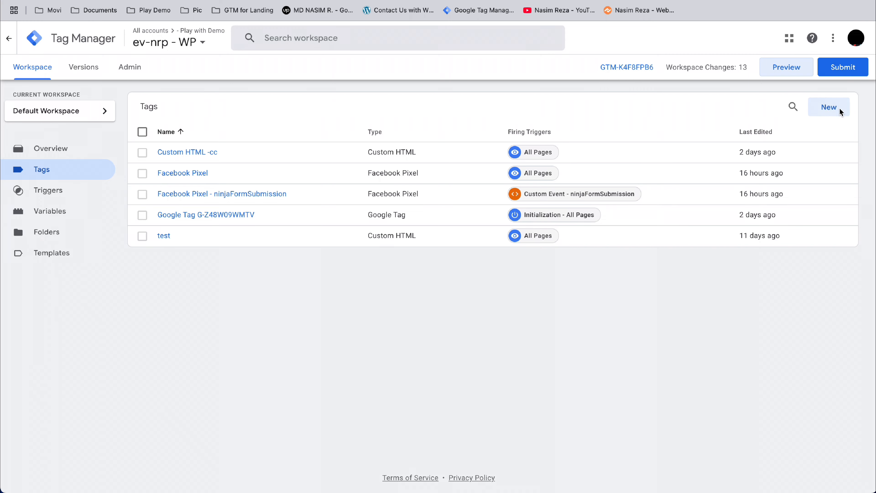
click(829, 107)
click(532, 112)
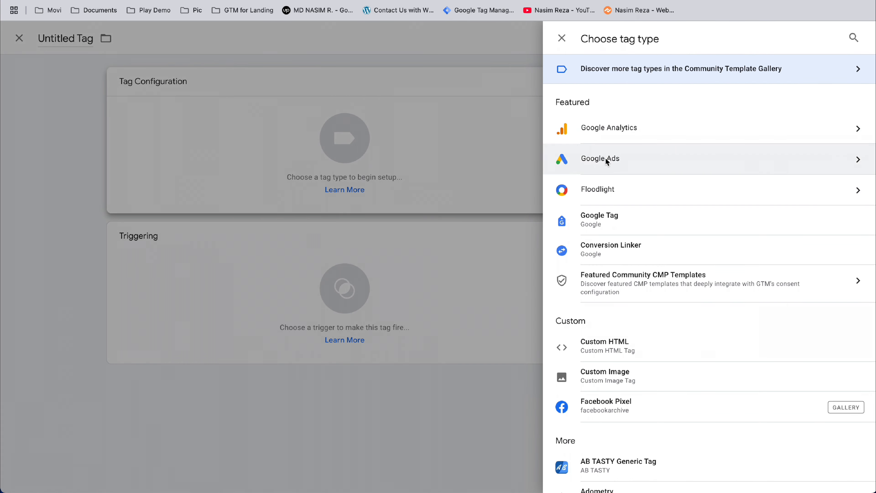
click(621, 167)
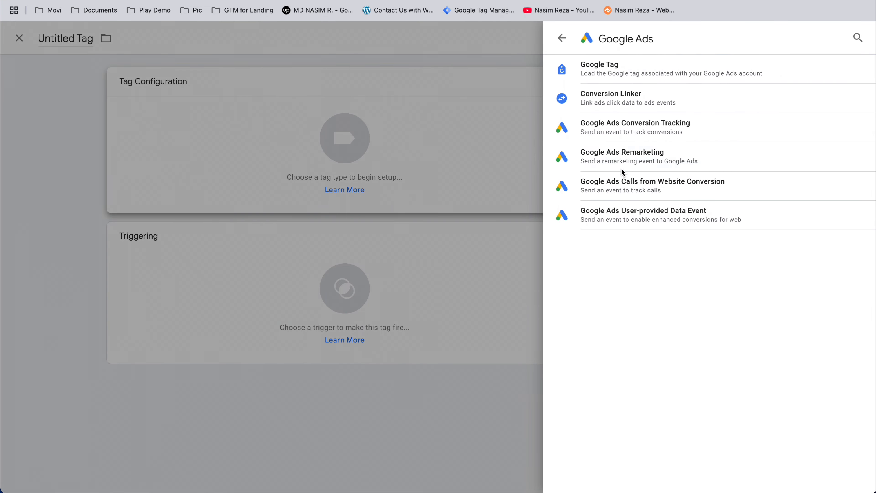
click(638, 129)
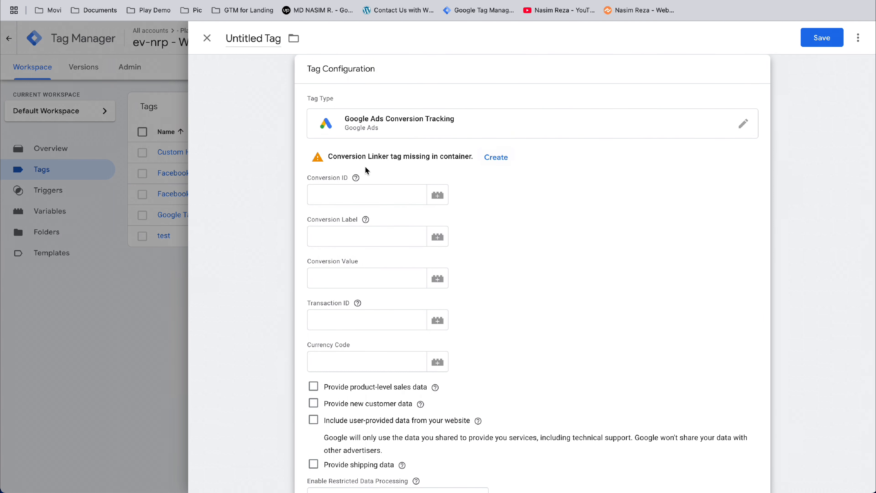
- Copy the Google Ads conversion ID from the Pixels note in Notes into the tag's Conversion ID field
click(335, 195)
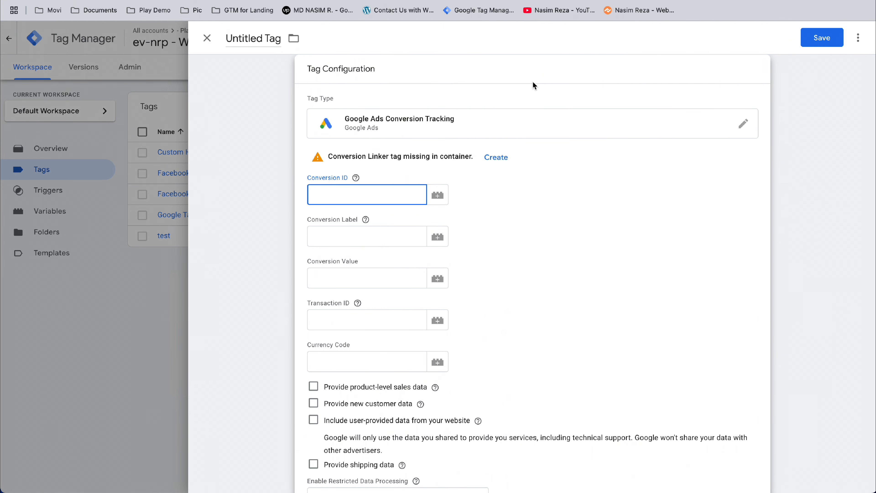
mouse_move(399, 492)
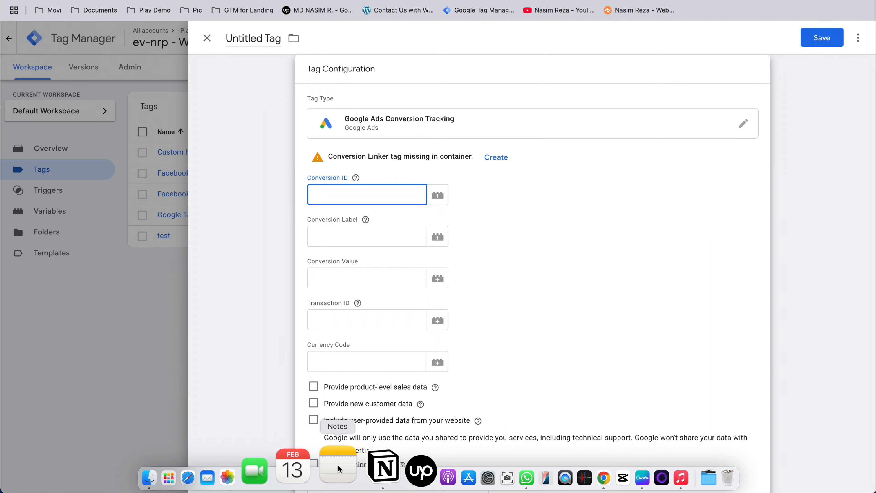
click(338, 465)
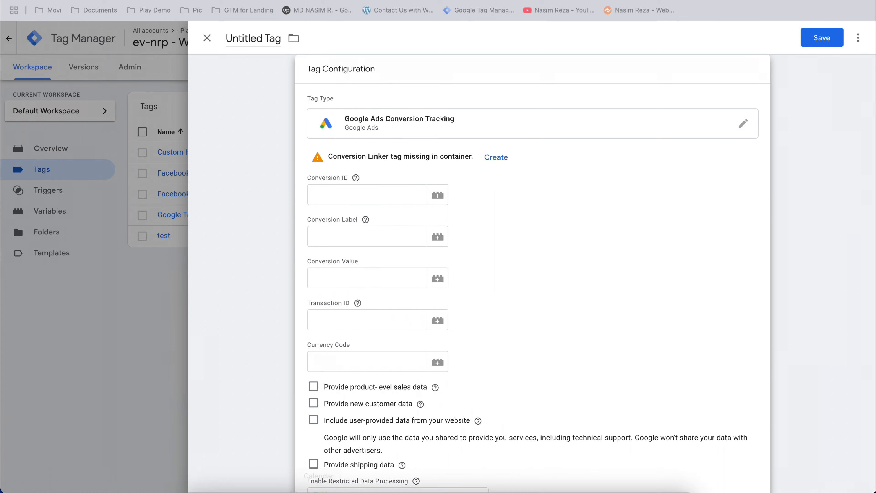
mouse_move(340, 490)
click(339, 473)
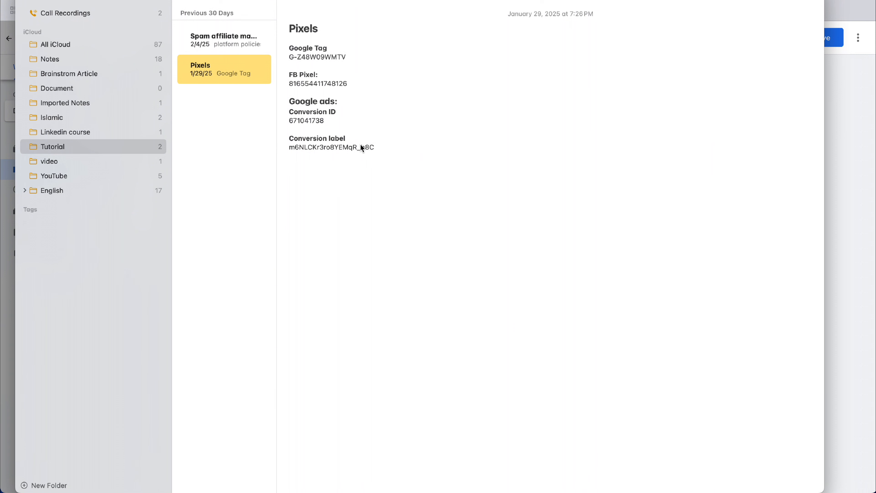
triple_click(311, 122)
double_click(310, 121)
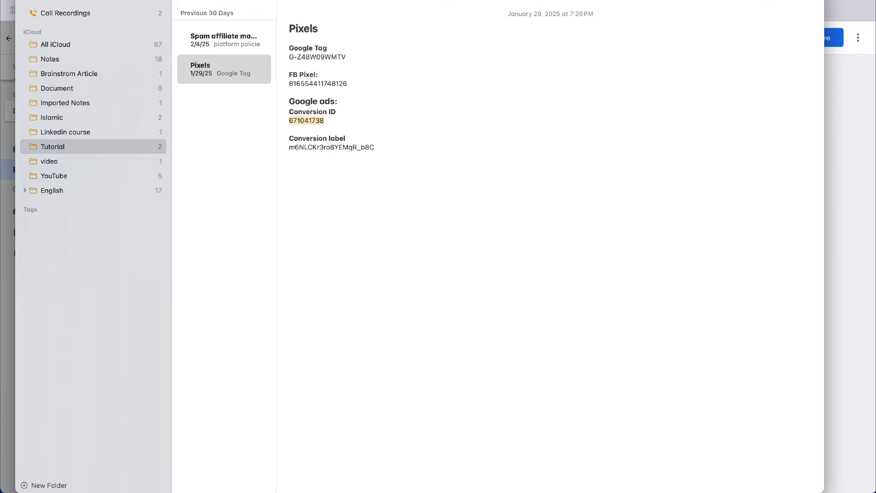
key(super+Tab)
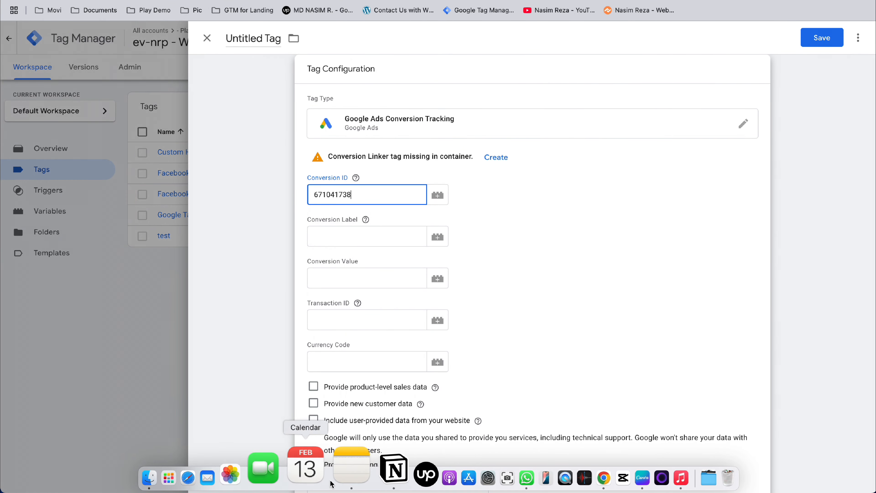
- Copy the Google Ads conversion label from the Pixels note in Notes into the tag's Conversion Label field
click(343, 464)
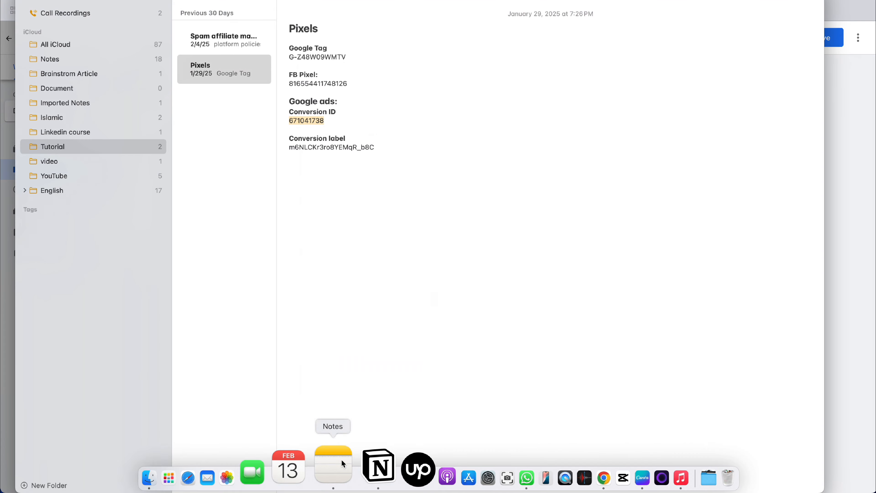
triple_click(335, 146)
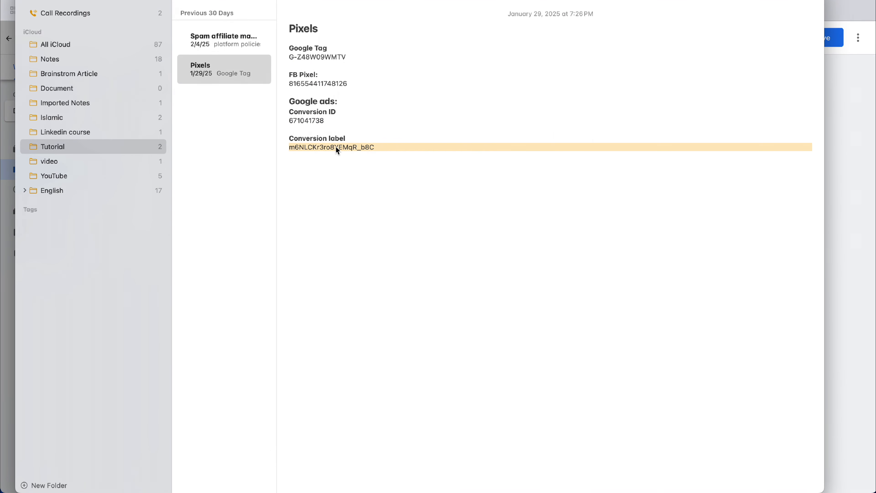
click(335, 164)
double_click(336, 145)
key(super+c)
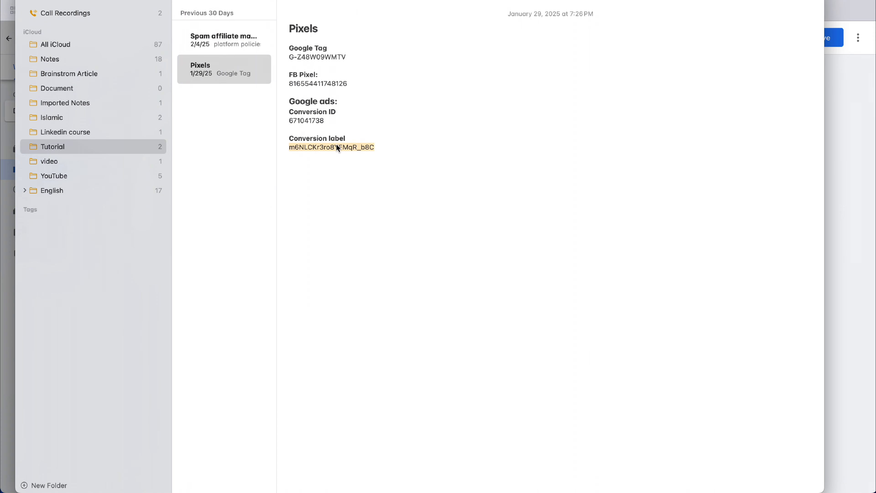
key(super+Tab)
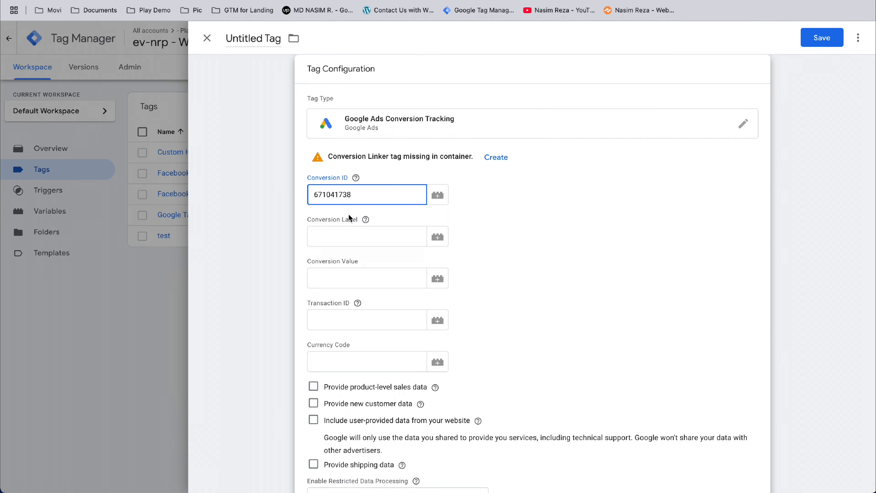
click(331, 234)
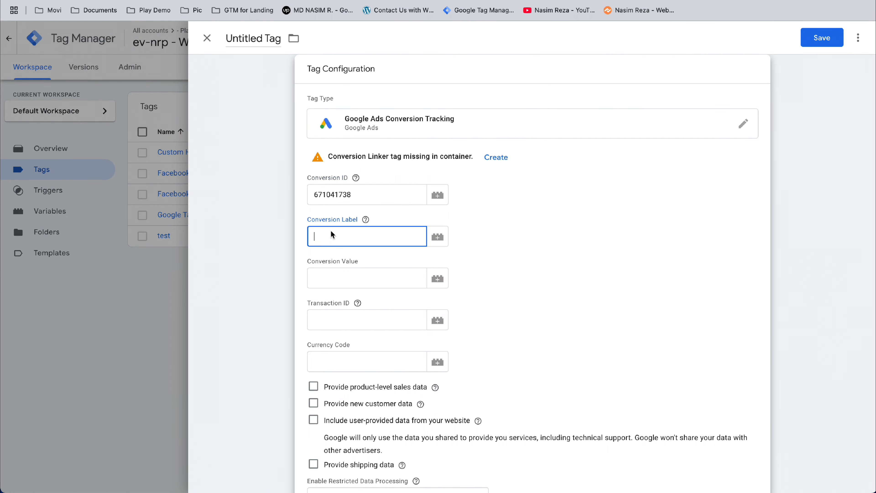
key(super+v)
- Add a new trigger to the conversion tag and set its type to Custom Event
scroll(469, 244, down, 2)
scroll(469, 244, down, 5)
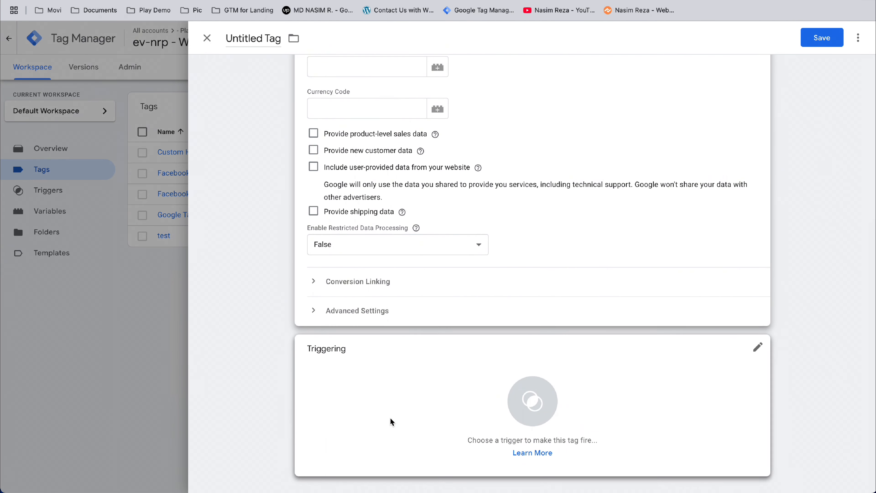
click(390, 417)
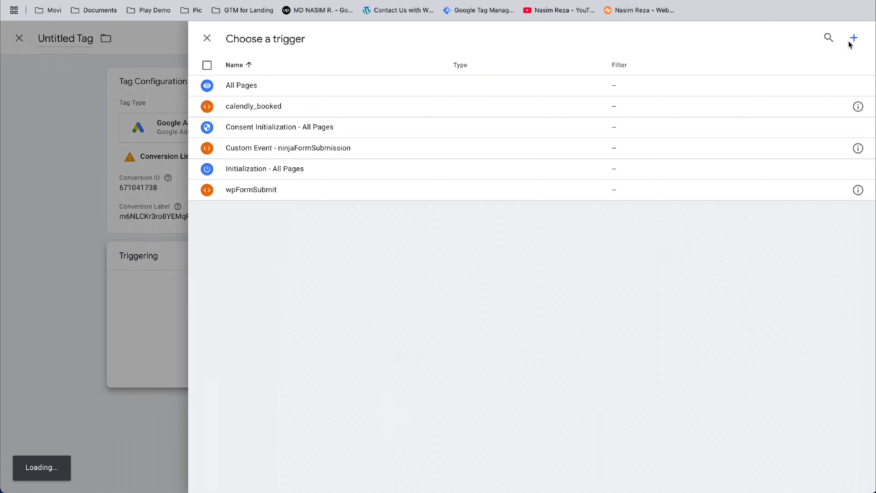
click(853, 37)
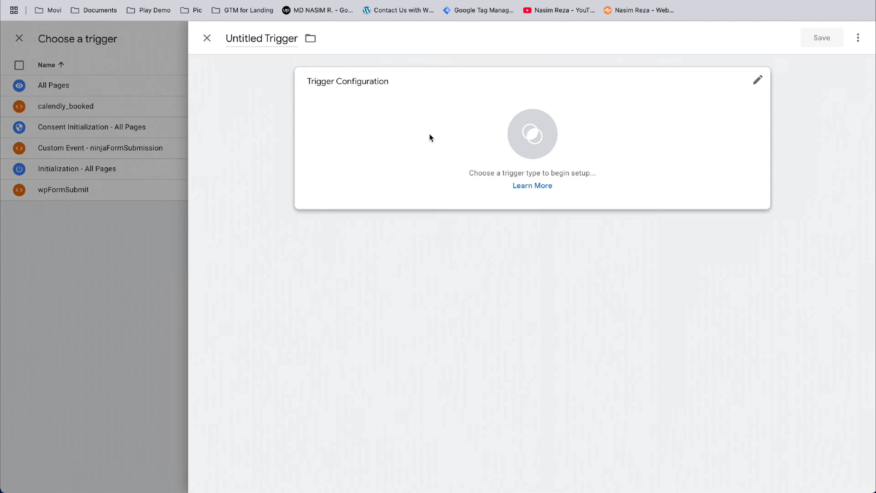
click(423, 136)
scroll(590, 328, down, 4)
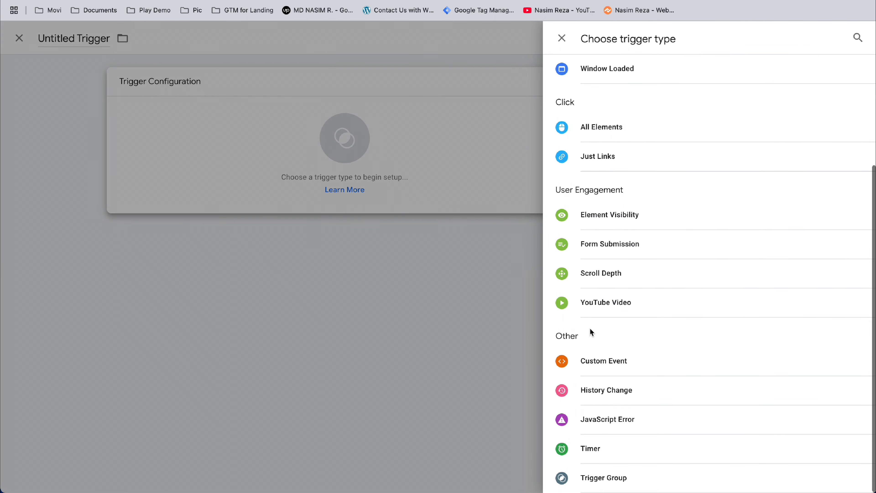
click(587, 362)
- Copy the event name ninjaFormSubmission from the Tag Assistant preview into the custom event trigger's Event name field
click(155, 0)
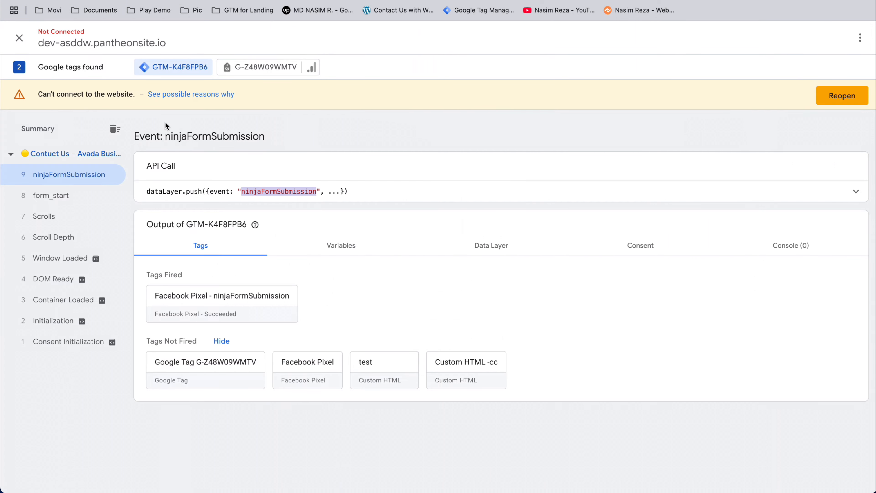
double_click(259, 193)
key(super+c)
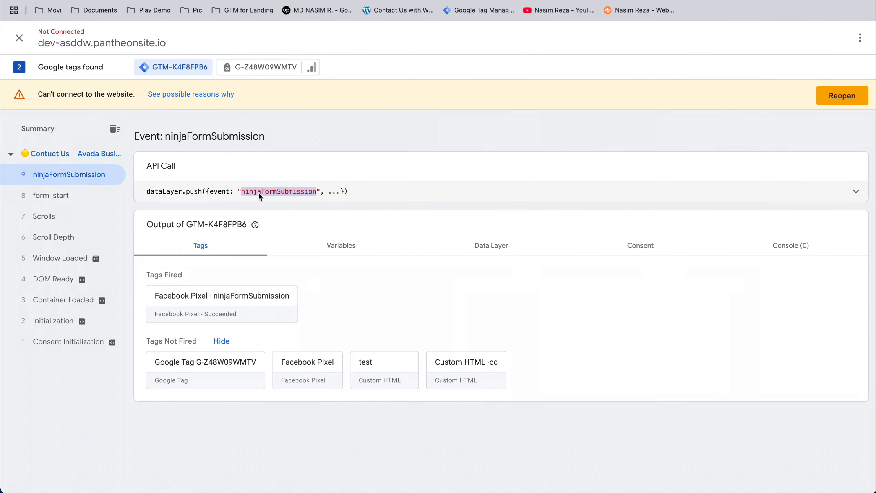
click(358, 1)
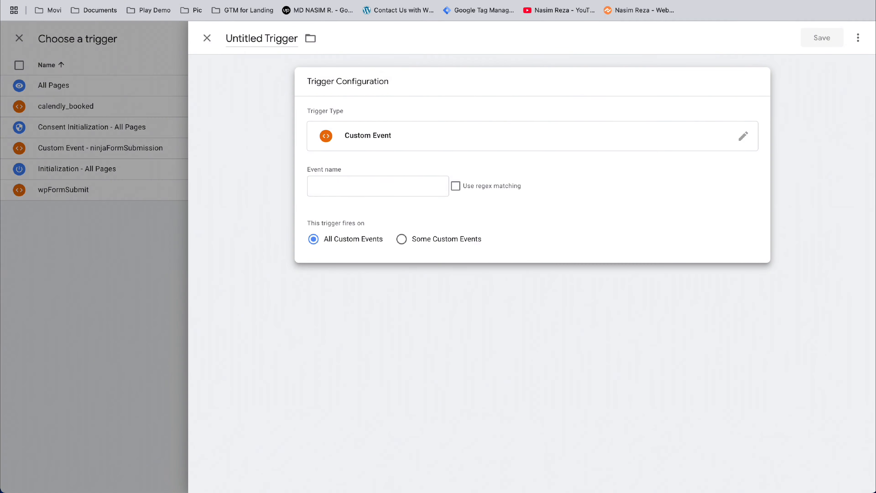
click(392, 193)
key(super+v)
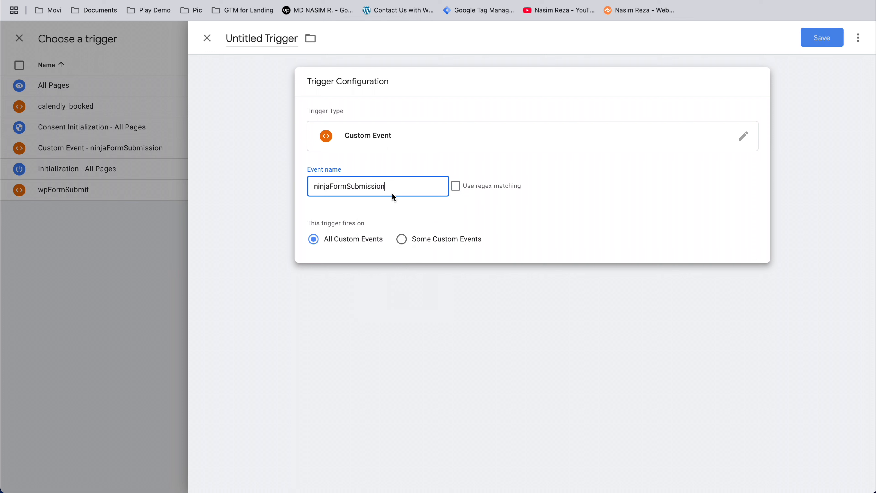
- Save the trigger under the name "Custom Event - google ads - ninjaFormSubmission"
click(822, 44)
click(505, 167)
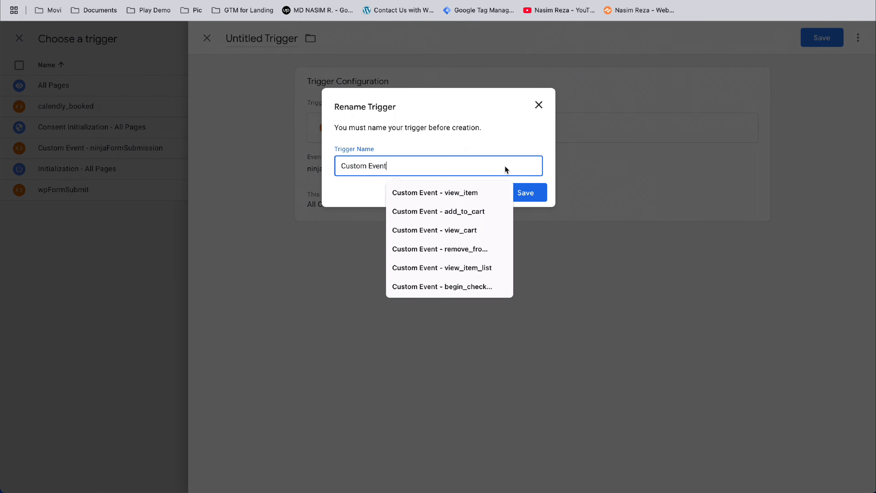
text(- go)
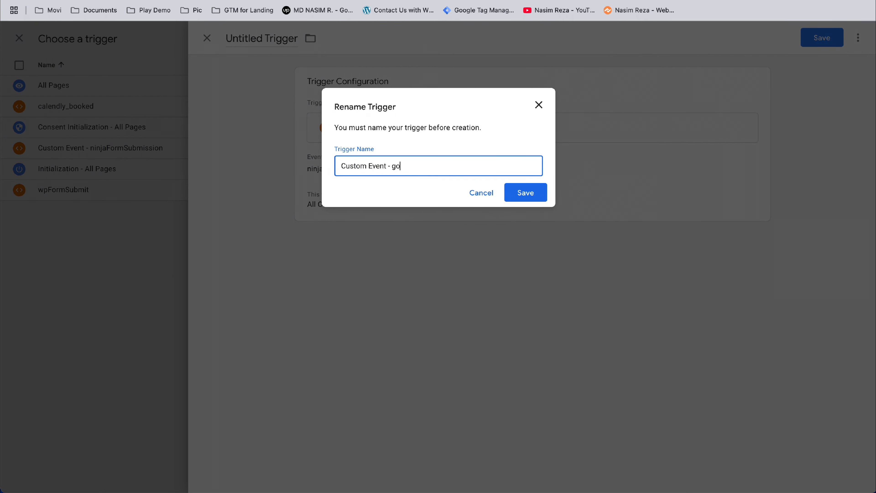
text(ogle ads -)
key(super+v)
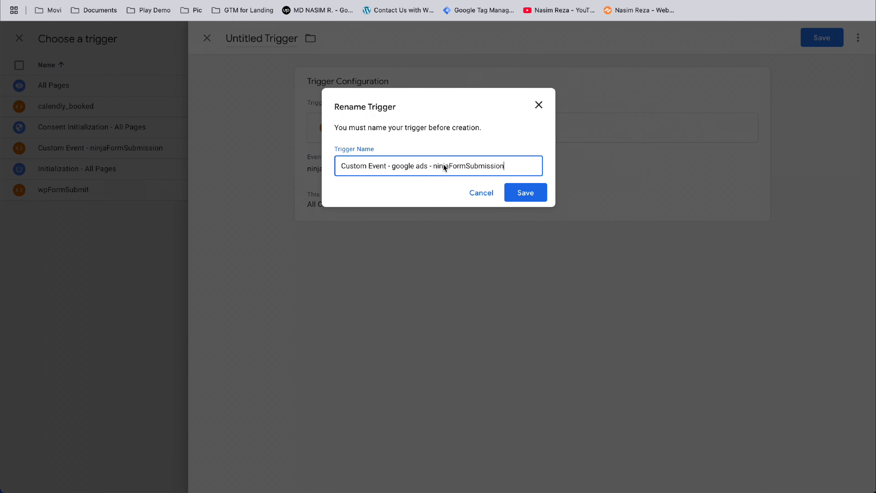
click(530, 197)
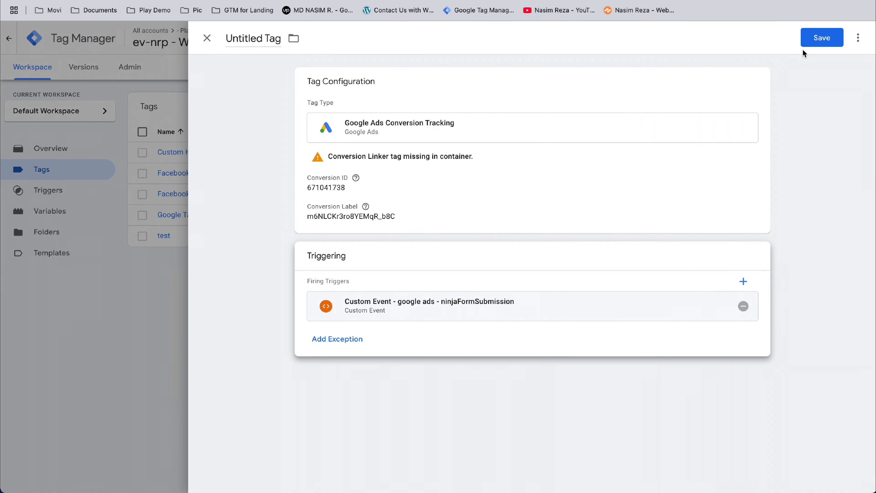
- Save the tag under the name "Google Ads Conversion Tracking - ninja form"
click(820, 42)
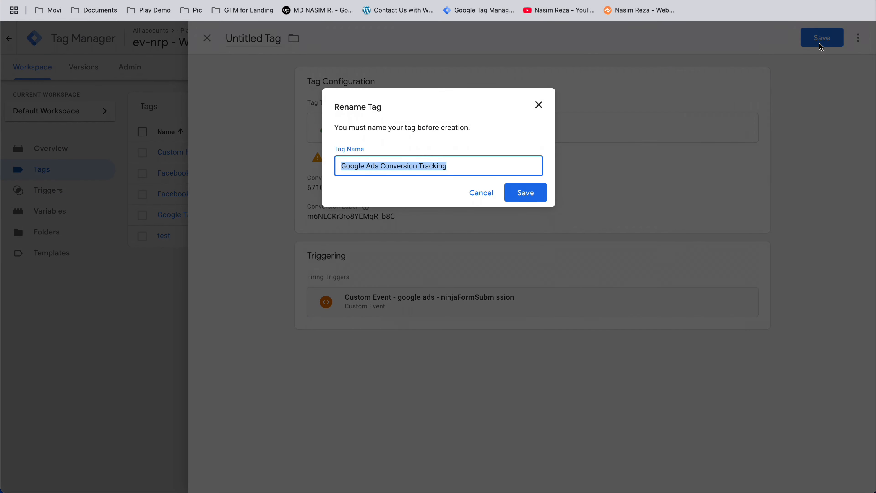
click(510, 166)
text(- )
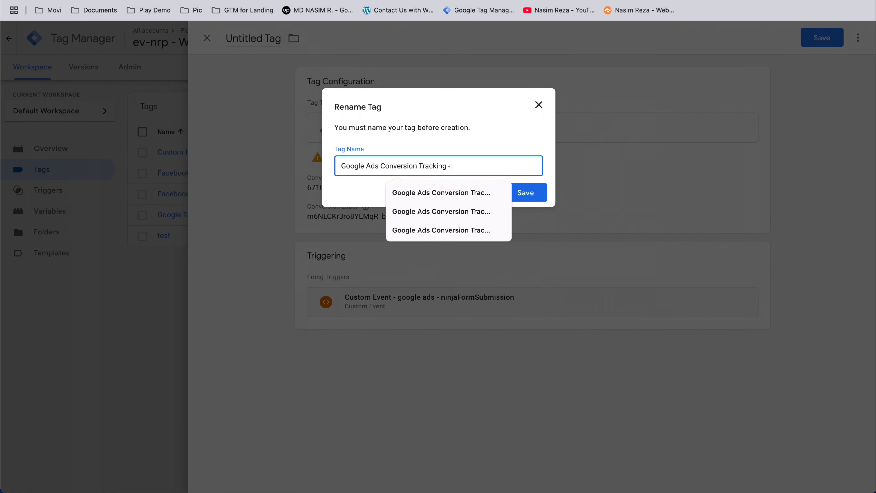
text(ininja form)
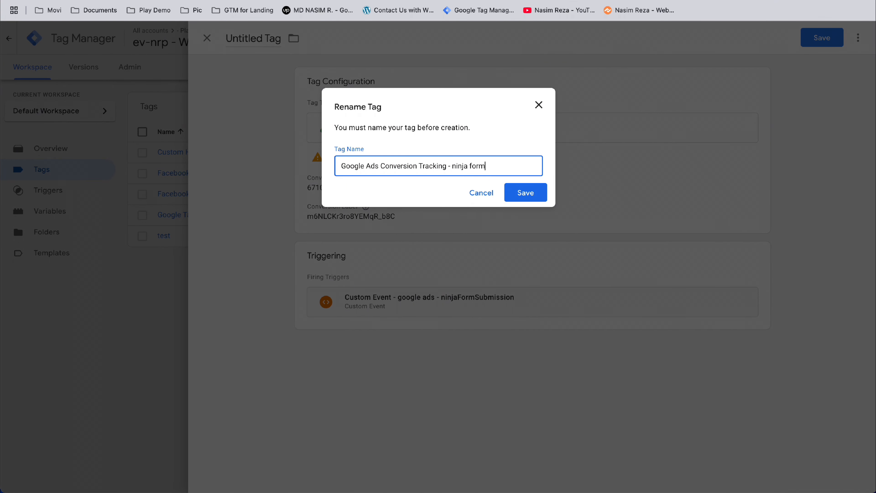
click(539, 191)
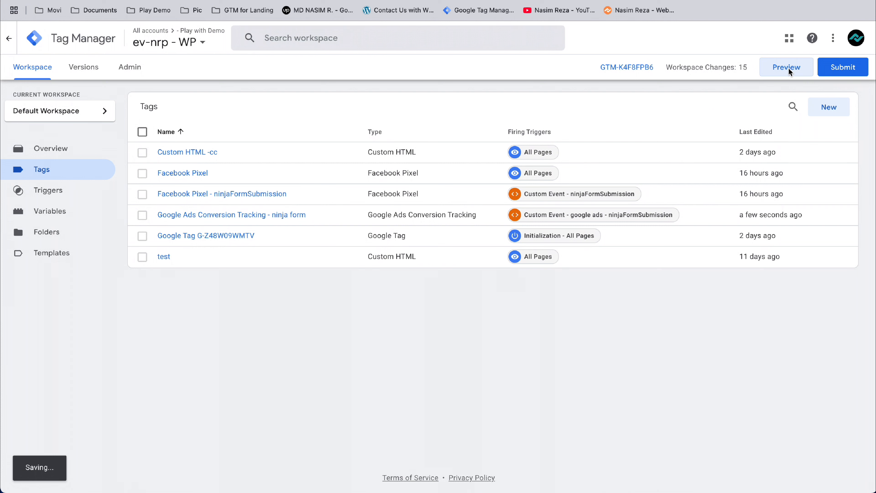
- Preview the container and submit the site's contact form with the name test, a test email address and the message adfs
click(789, 68)
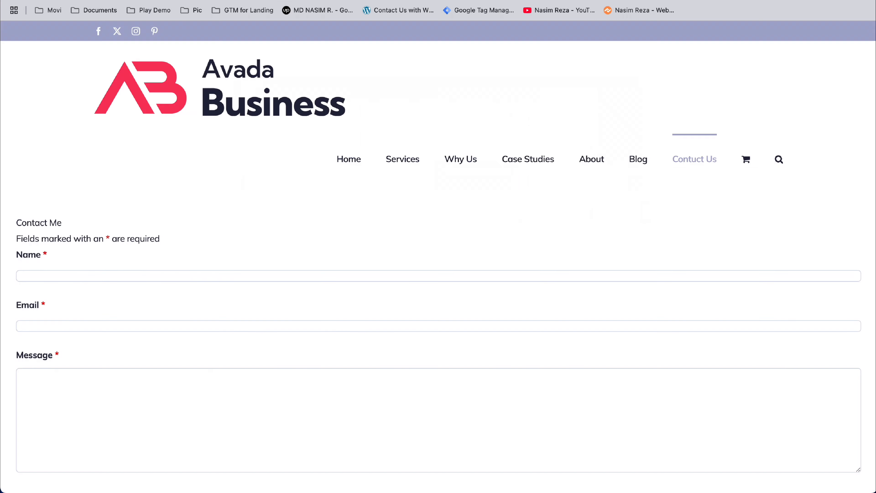
click(217, 280)
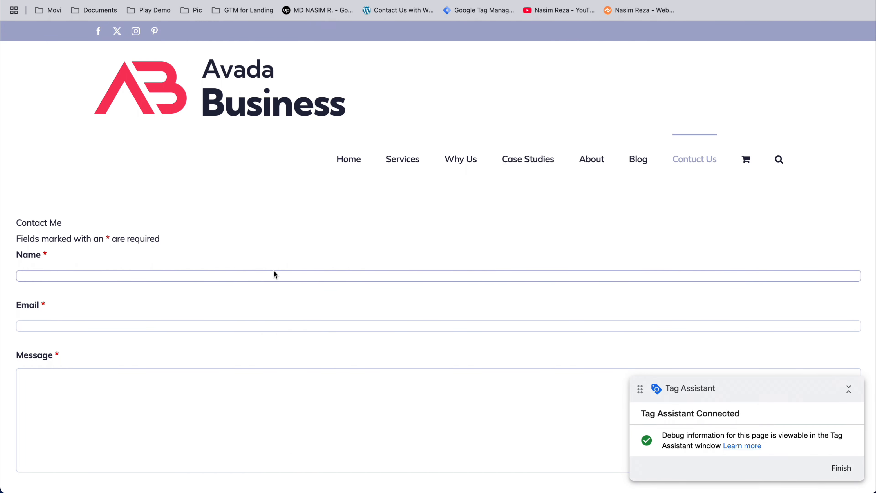
click(206, 328)
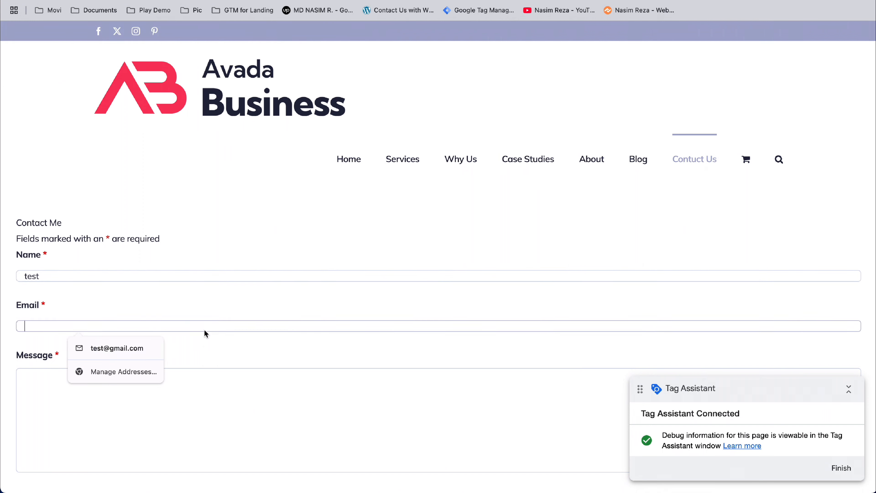
click(148, 350)
click(138, 411)
text(adfs)
scroll(138, 411, down, 3)
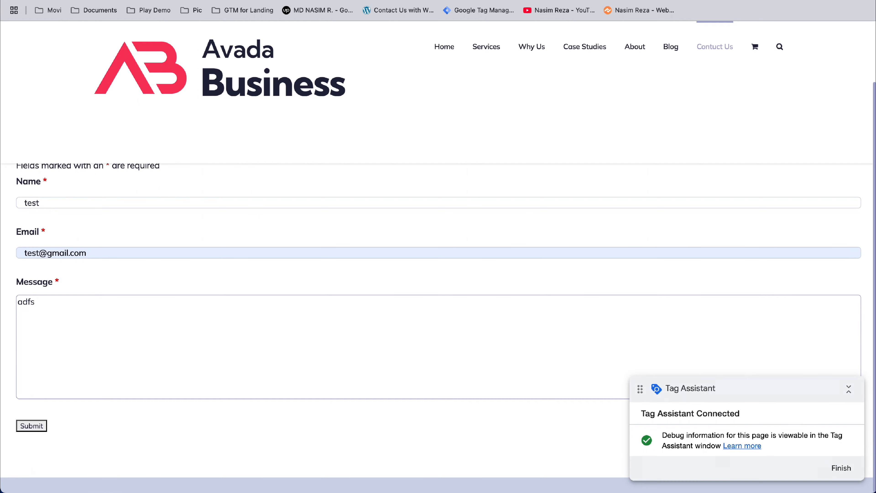
click(33, 431)
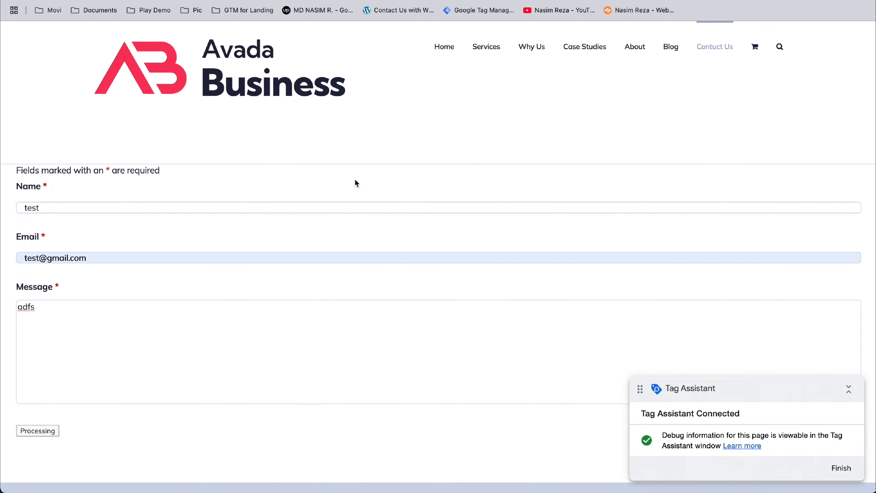
- Check in Tag Assistant whether the Google Ads Conversion Tracking - ninja form tag fired, and examine its firing details
key(ctrl+Tab)
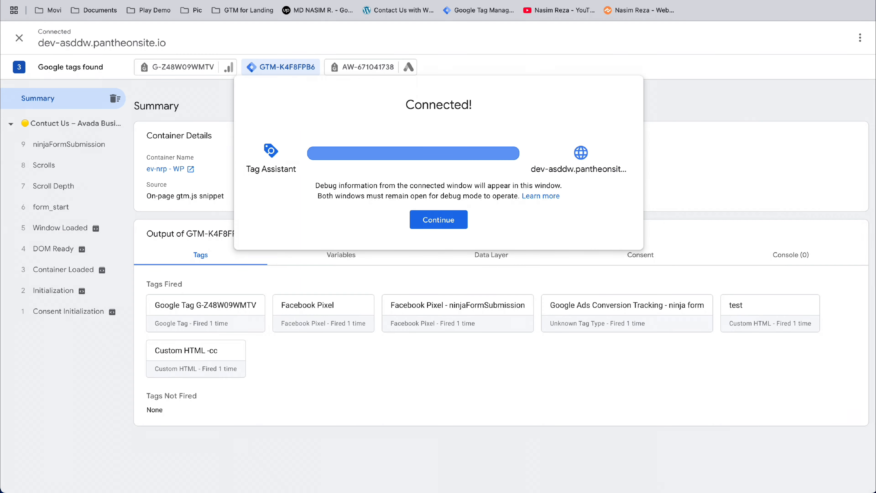
click(424, 219)
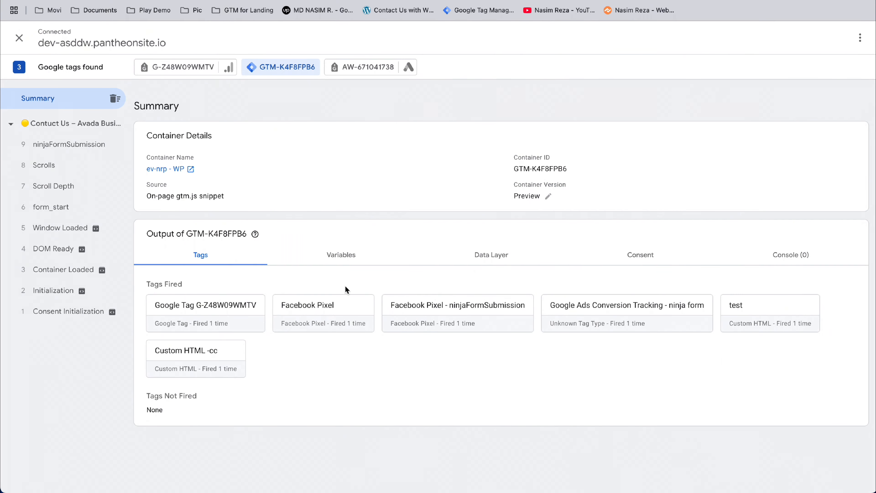
click(596, 318)
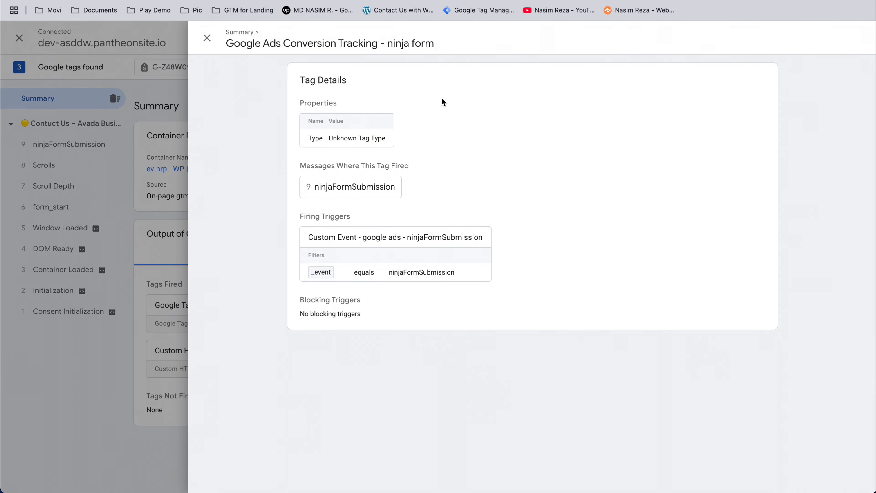
click(135, 172)
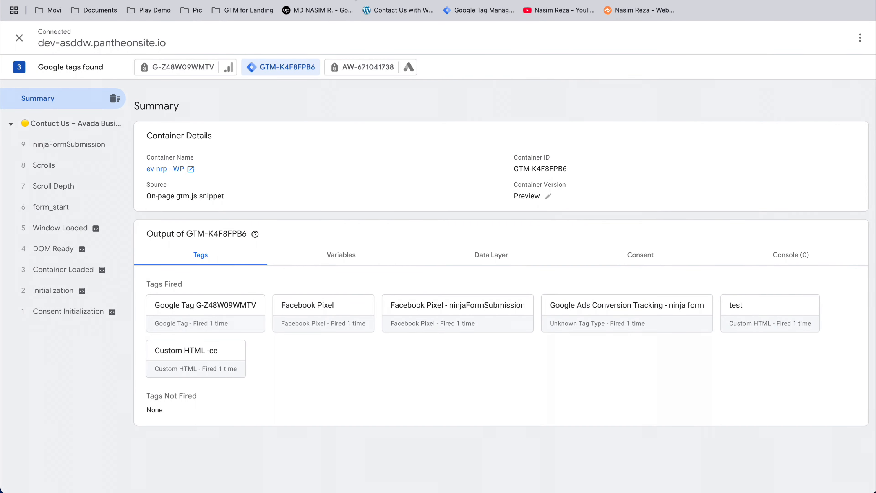
- Return to the Tag Manager workspace and open the submission of its changes for publishing
key(super+Tab)
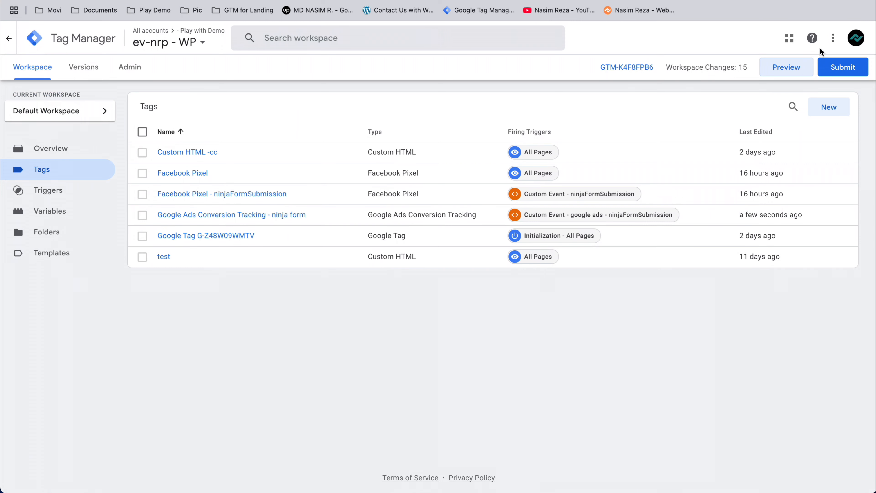
click(841, 68)
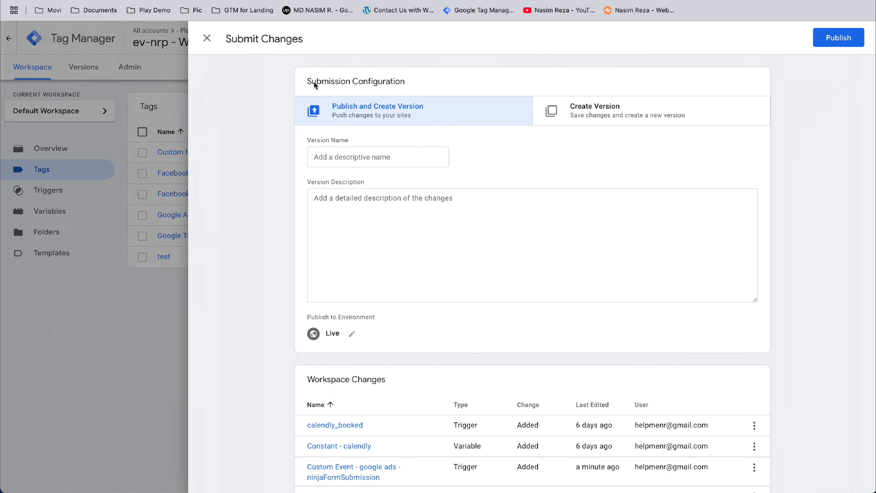